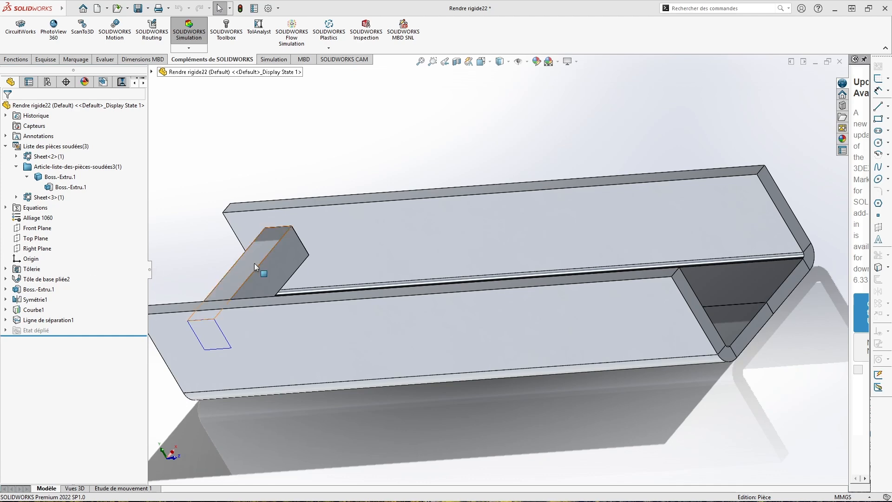
Create a new static simulation study named Statique 1.
left_click(268, 59)
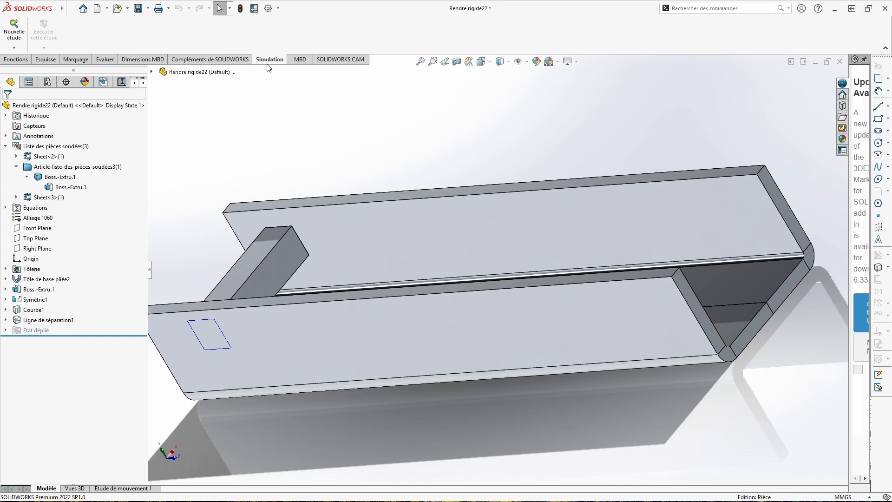
left_click(15, 29)
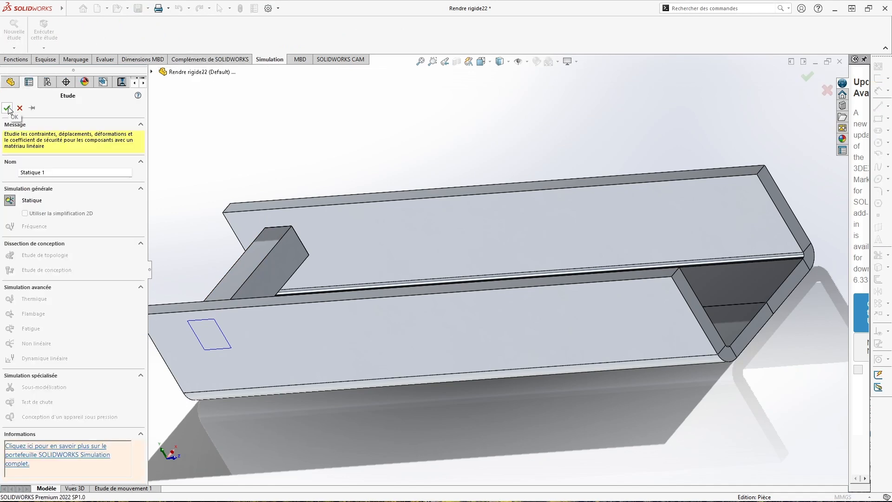
left_click(7, 109)
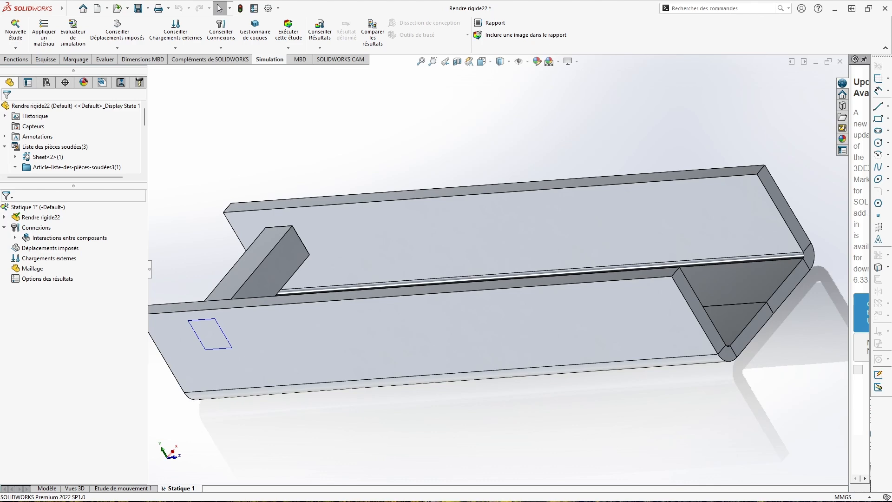
Apply the aluminium material Alliage 1060 to all bodies of the part in the study.
right_click(40, 222)
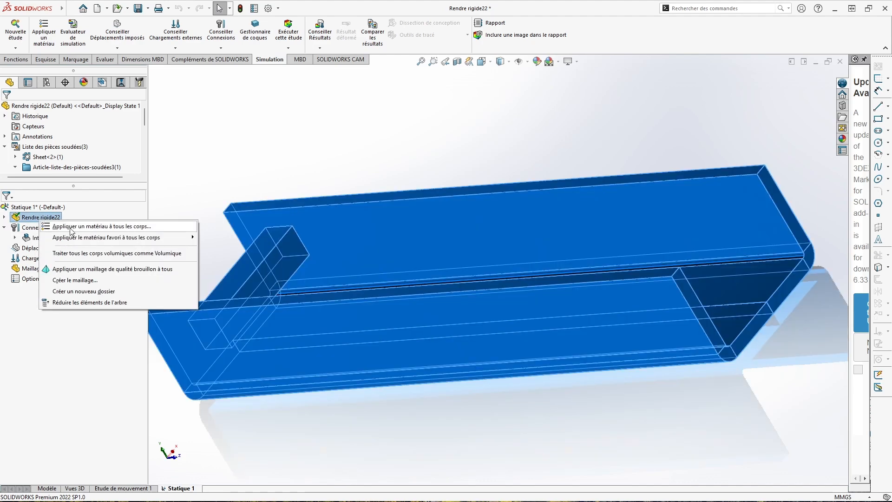
left_click(71, 227)
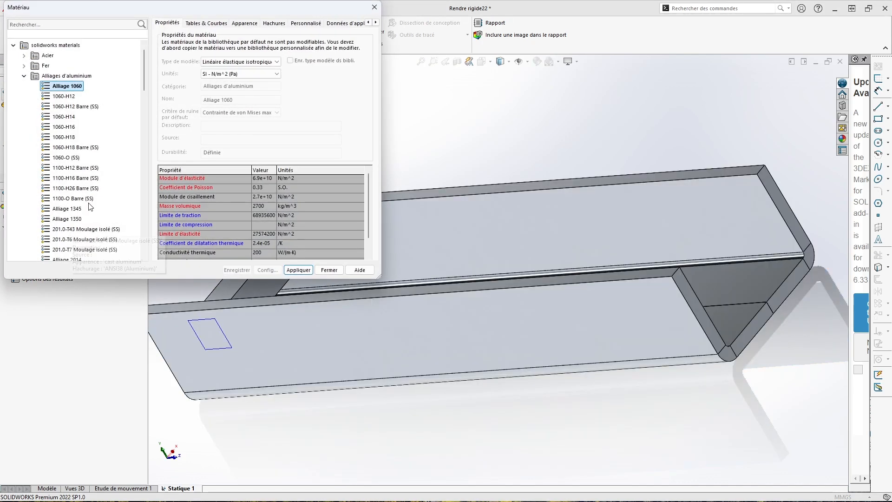
left_click(295, 273)
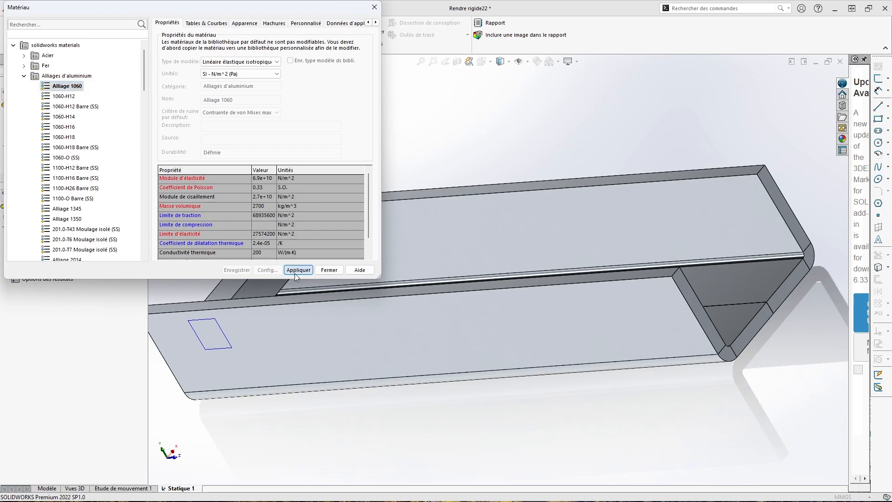
left_click(329, 270)
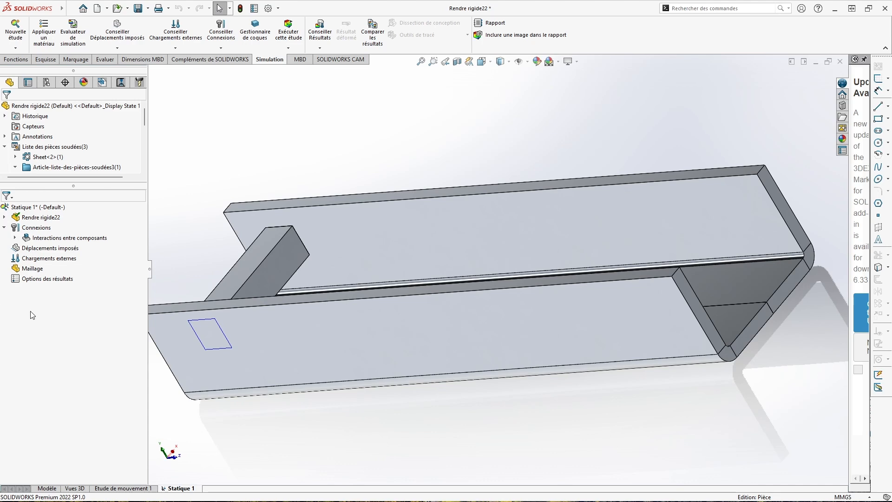
Add a fixed geometry restraint to the six end faces of the U-profile, at the end away from the cross bar.
right_click(67, 250)
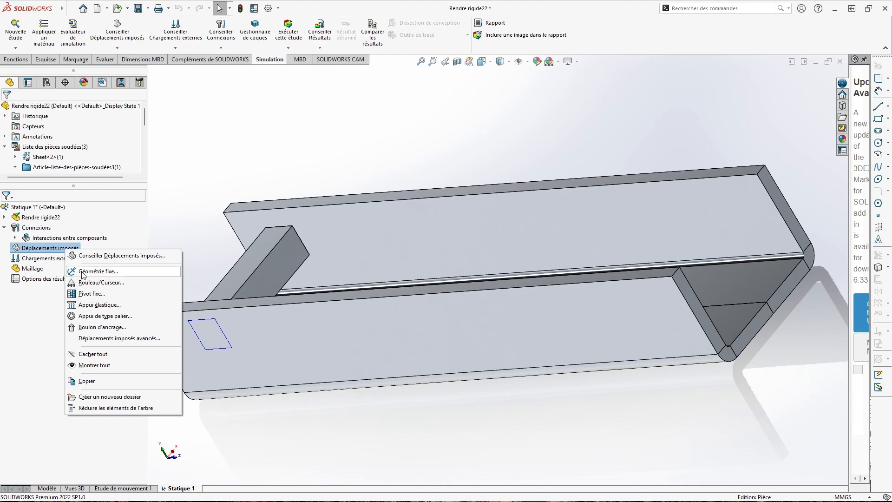
left_click(82, 272)
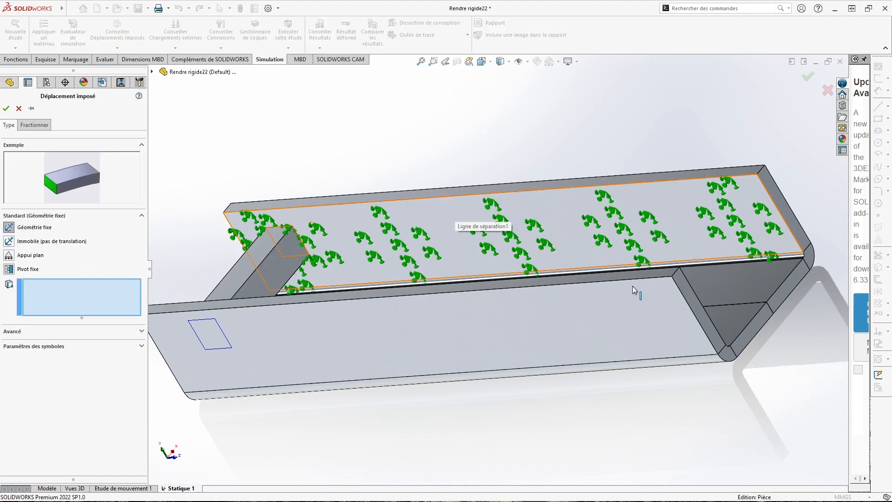
middle_click_drag(756, 358, 709, 366)
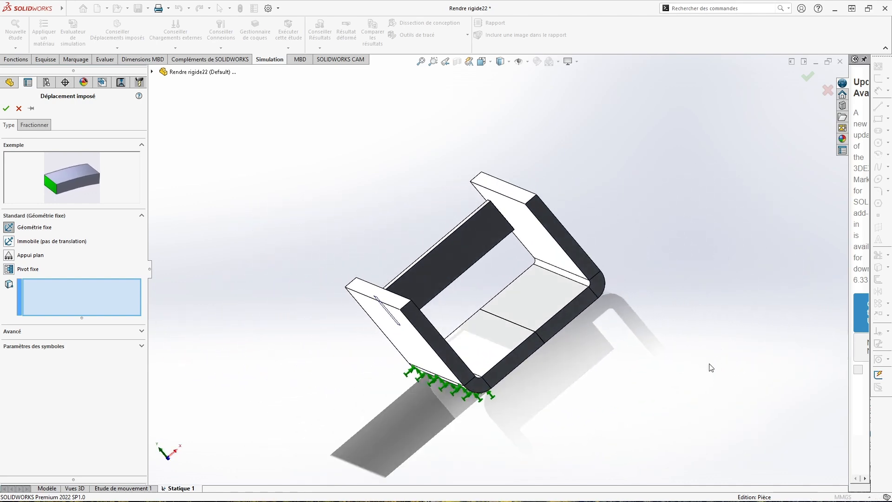
left_click(587, 267)
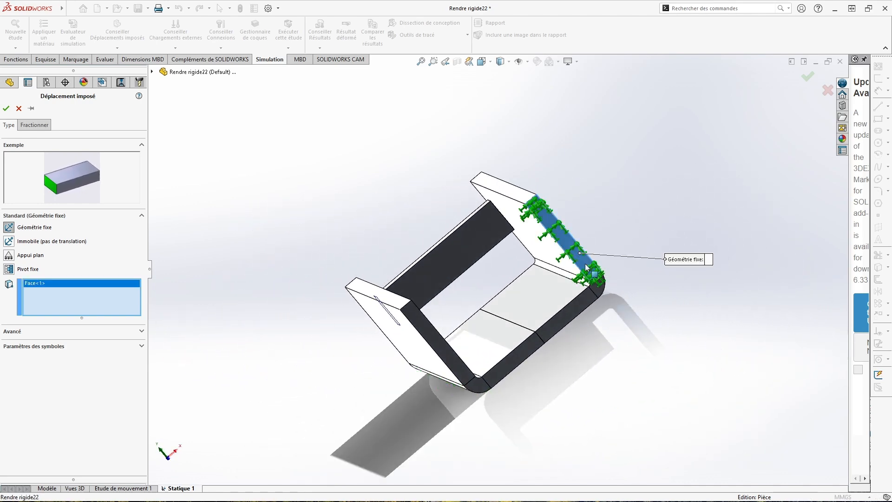
left_click(600, 290)
left_click(563, 323)
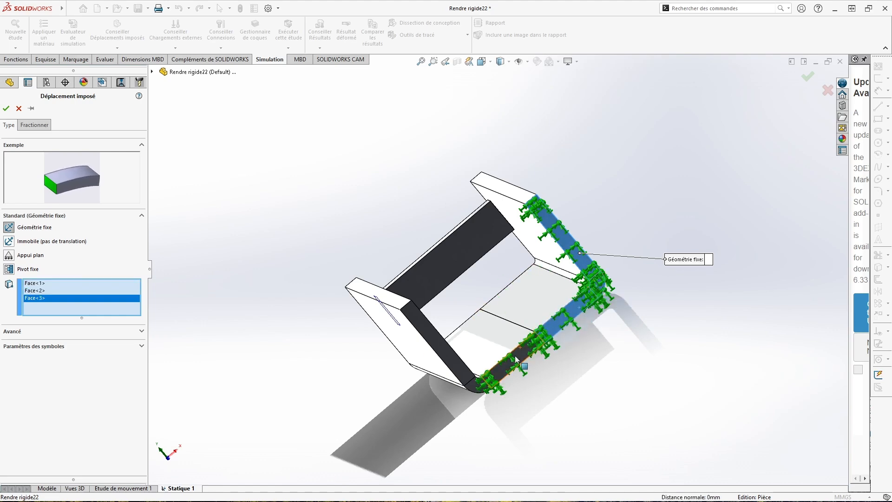
left_click(517, 360)
left_click(461, 374)
scroll(479, 391, "down", 5)
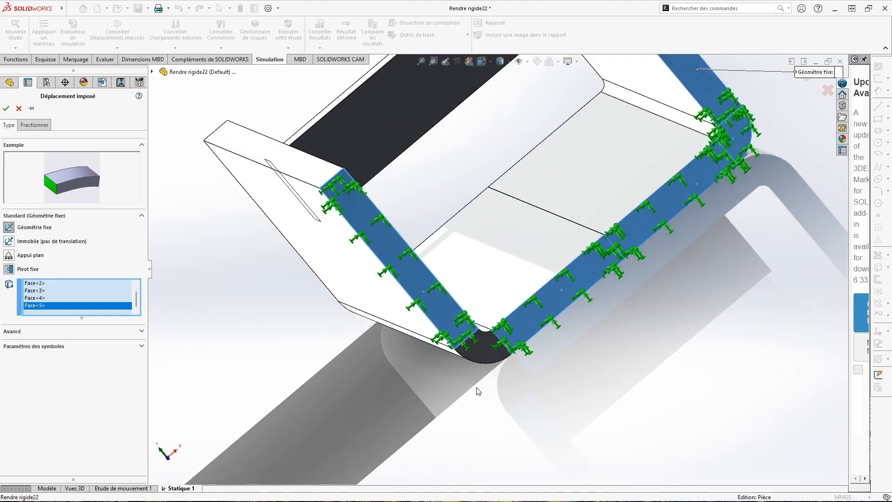
left_click(483, 347)
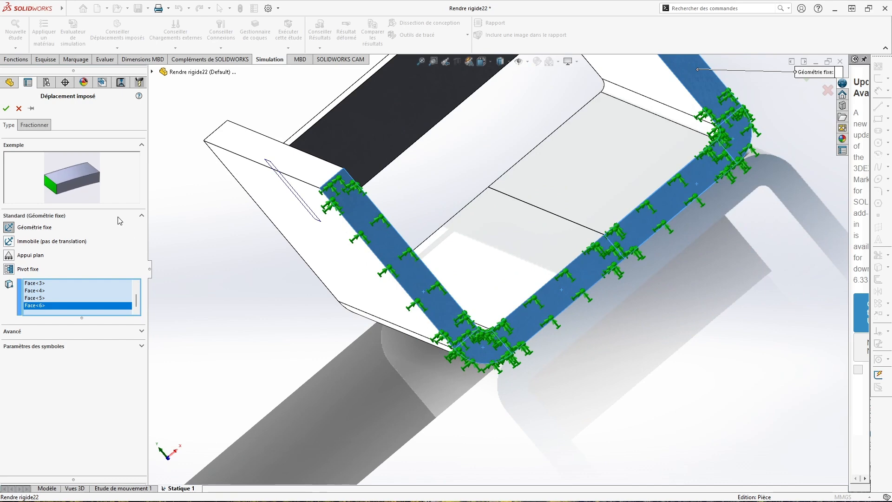
left_click(6, 108)
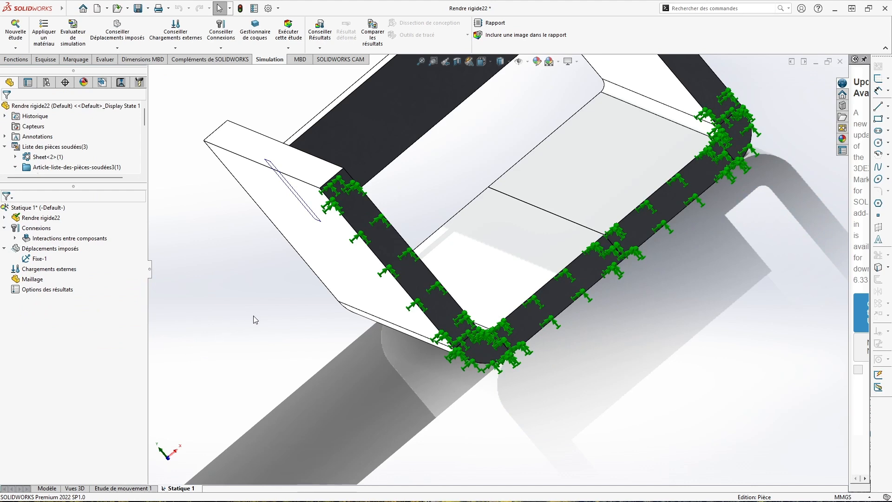
Apply a 100 N force per entity to one flange's long edge face, directed normal to the Right Plane.
right_click(68, 272)
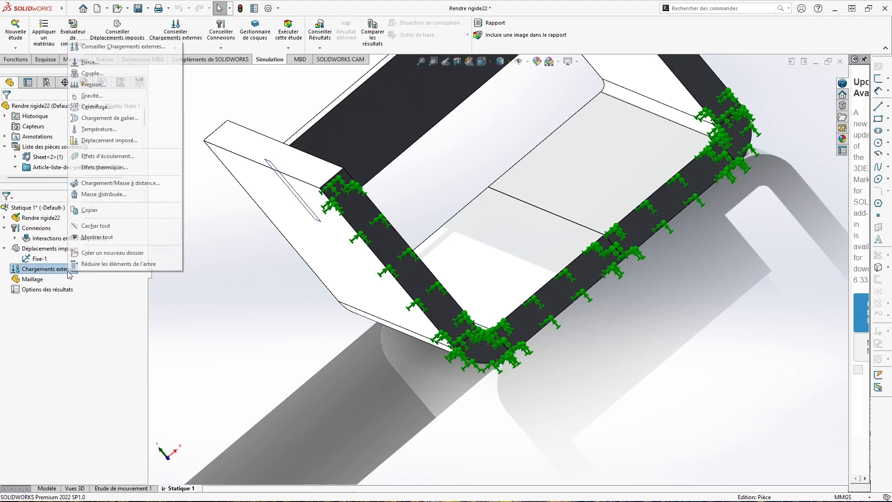
left_click(88, 61)
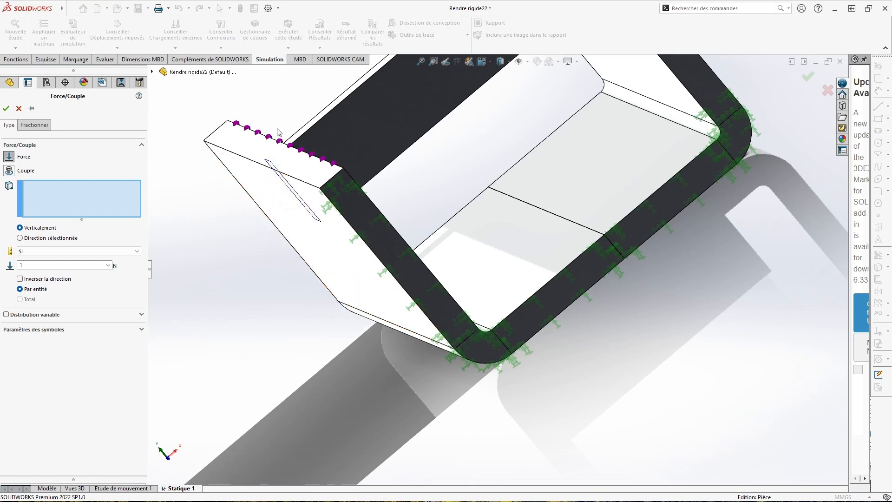
left_click(263, 149)
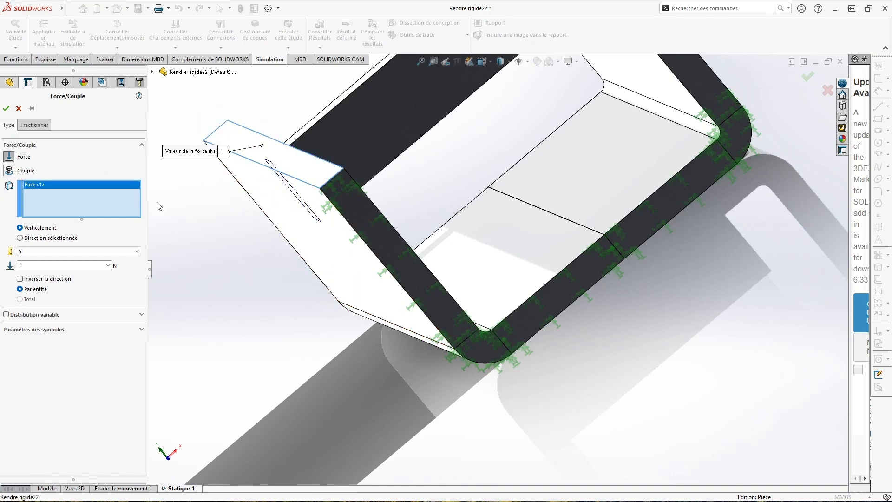
left_click(39, 239)
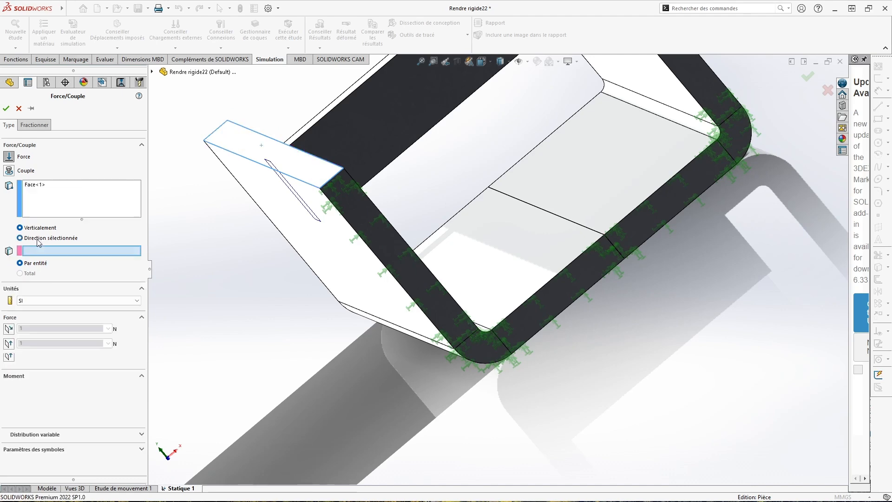
left_click(9, 357)
double_click(45, 359)
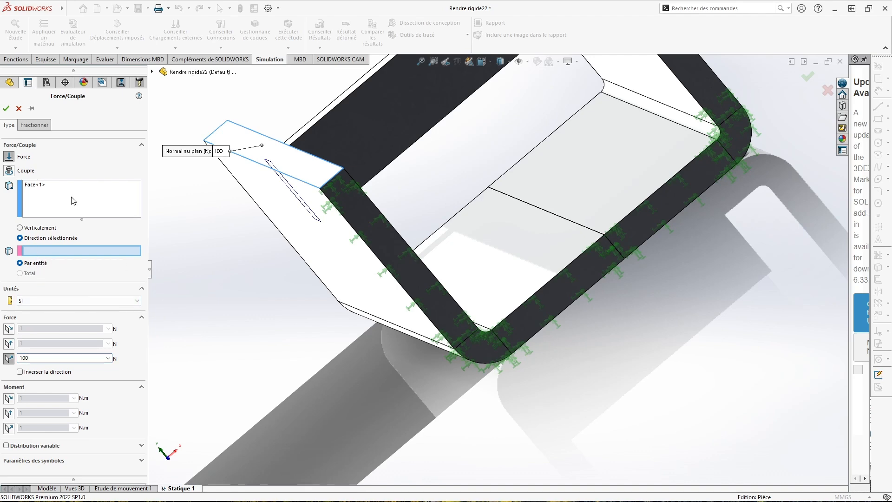
left_click(153, 73)
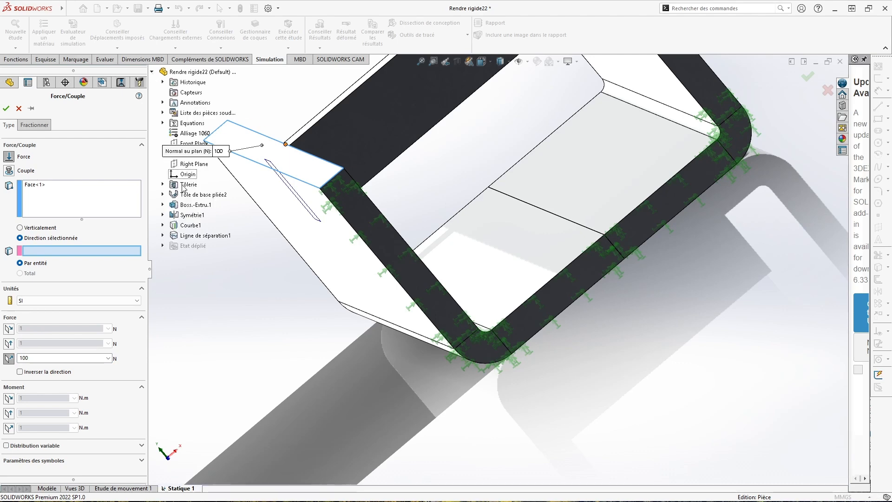
left_click(191, 165)
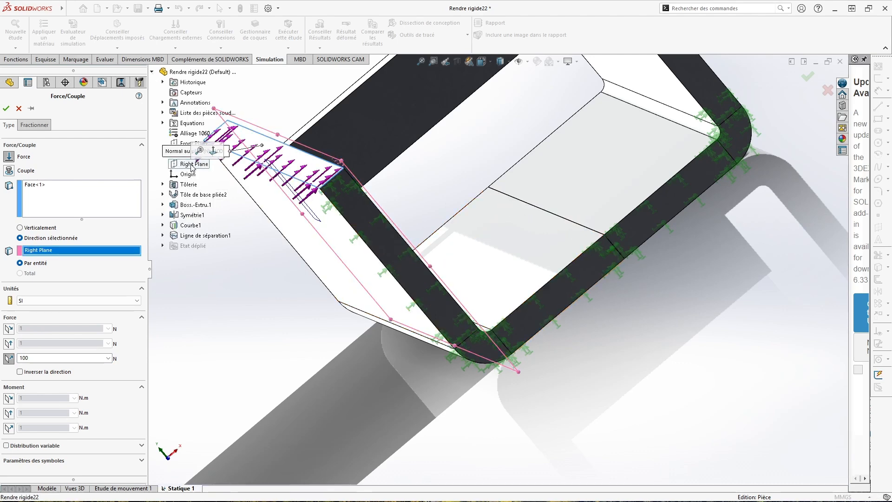
left_click(6, 109)
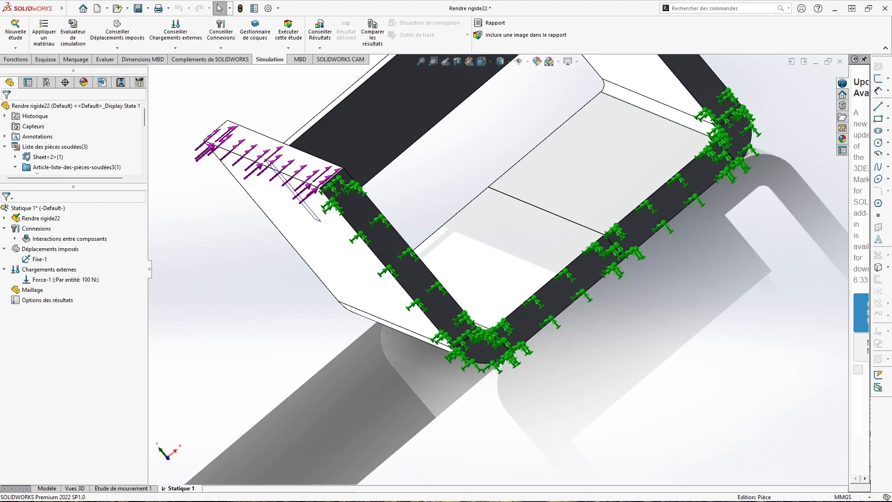
Exclude the cross bar body, Corps volumique 2 (Boss.-Extru.1), from the analysis.
left_click(174, 278)
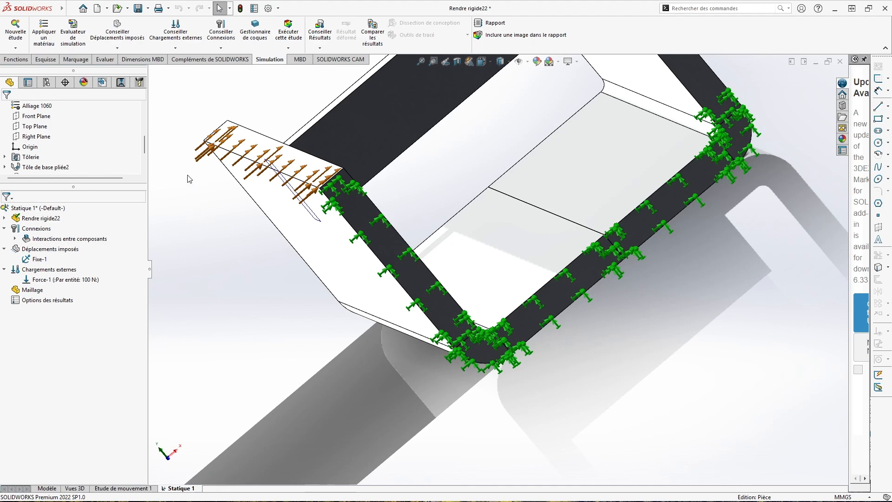
middle_click_drag(290, 120, 338, 130)
scroll(338, 131, "up", 5)
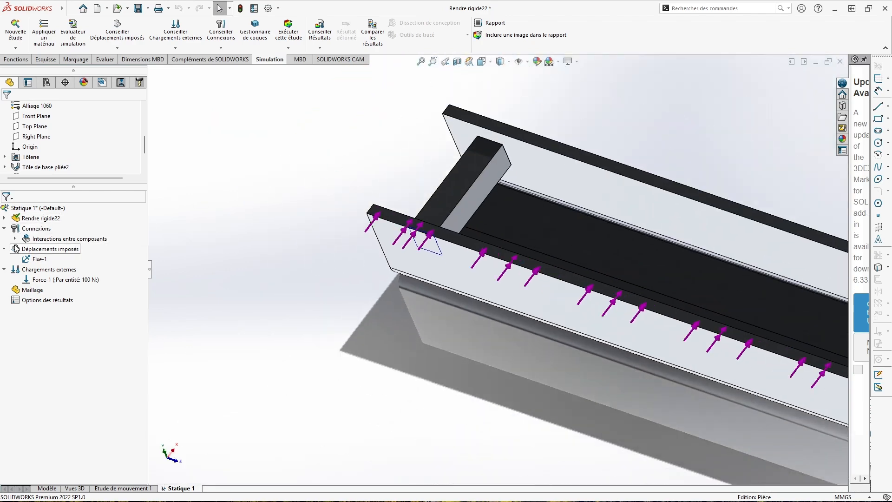
left_click(5, 219)
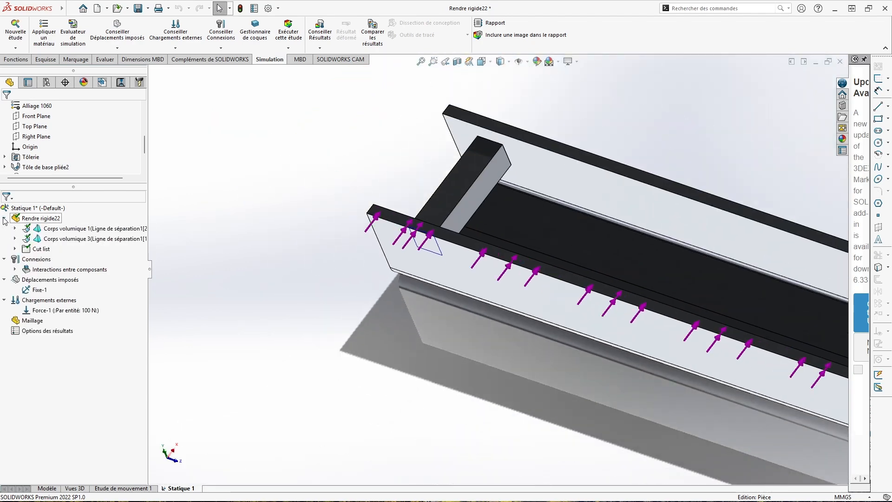
left_click(15, 249)
left_click(26, 259)
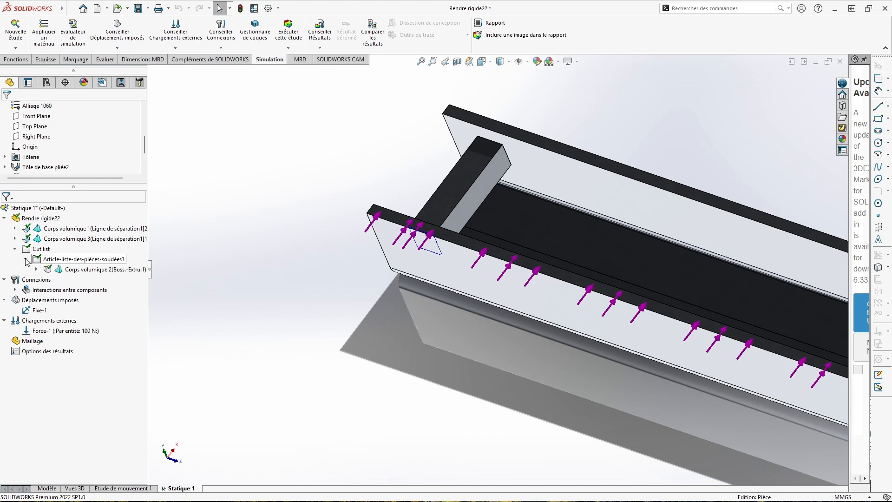
right_click(83, 270)
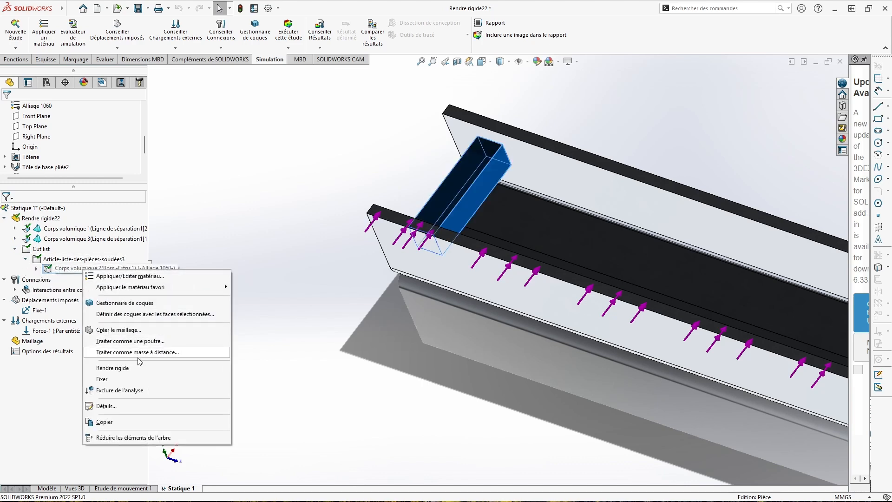
left_click(124, 395)
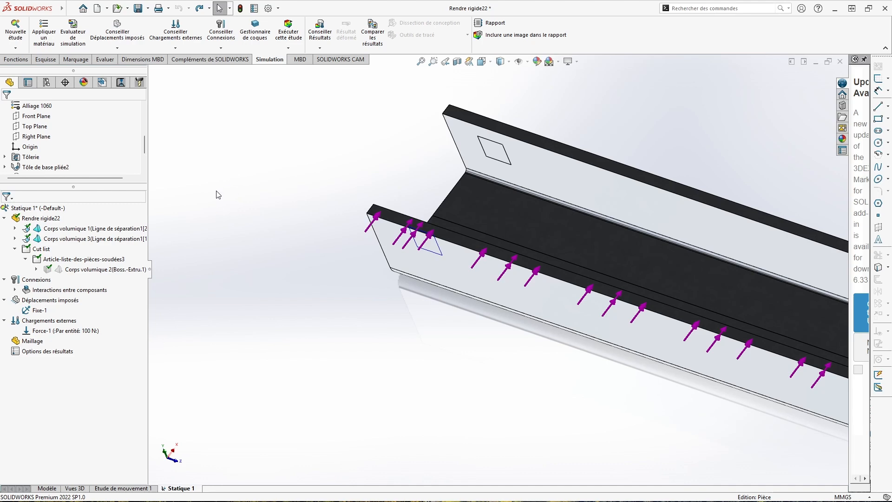
Add a rigid connection between the two square split-line faces on the inner sides of the opposite flanges, one face per selection set.
right_click(43, 280)
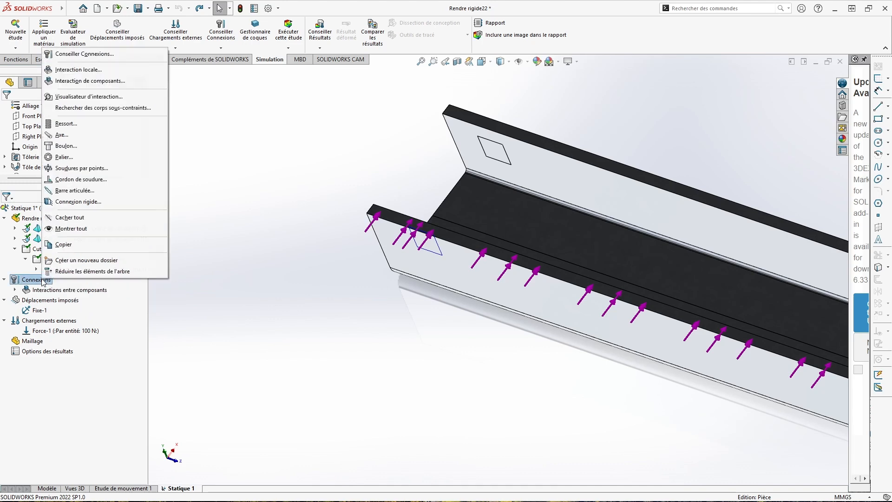
left_click(99, 204)
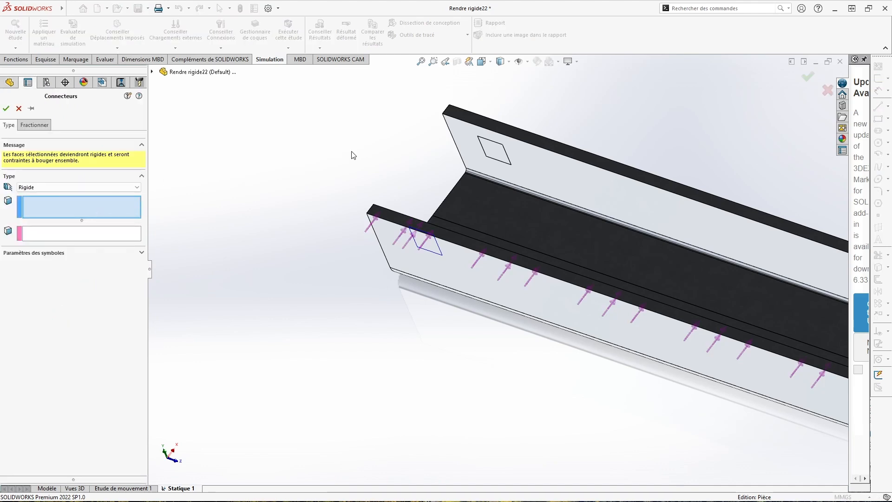
middle_click_drag(565, 130, 581, 97)
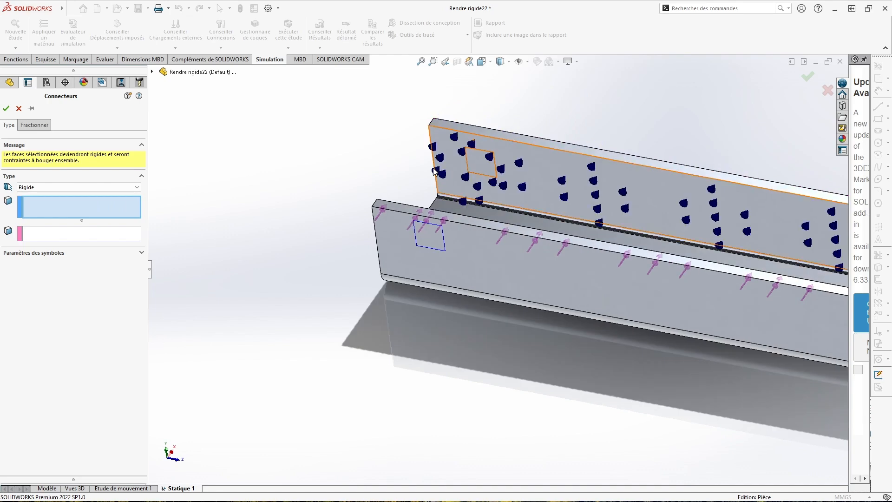
left_click(477, 167)
middle_click_drag(363, 160, 333, 279)
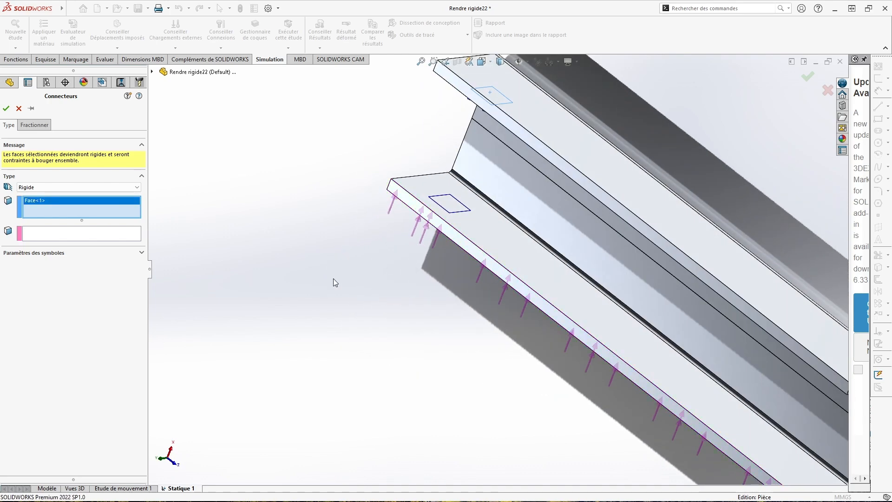
left_click(449, 208)
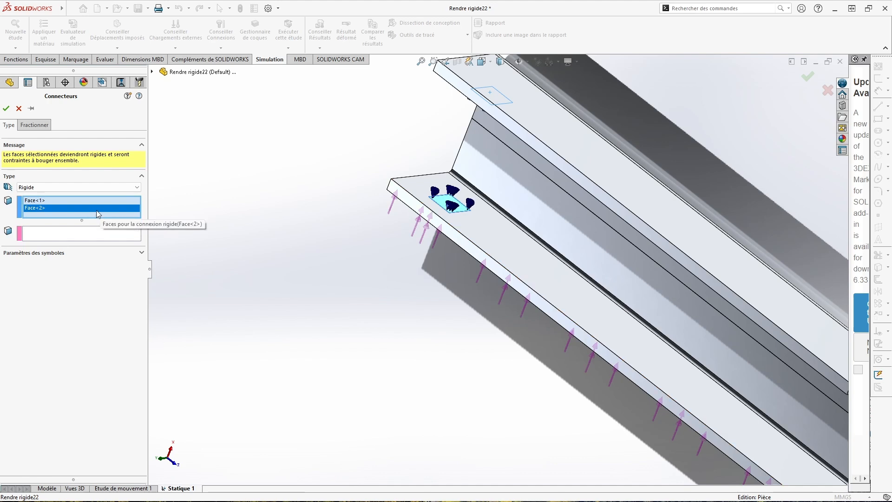
key("Delete")
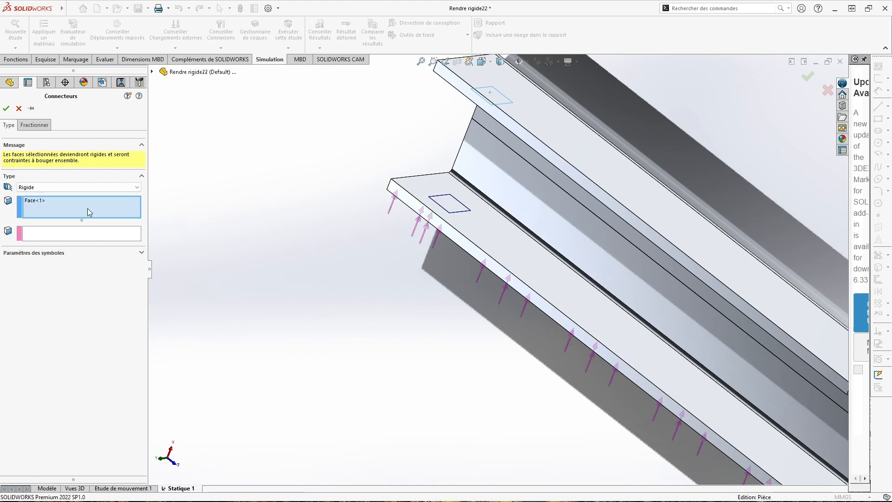
left_click(81, 235)
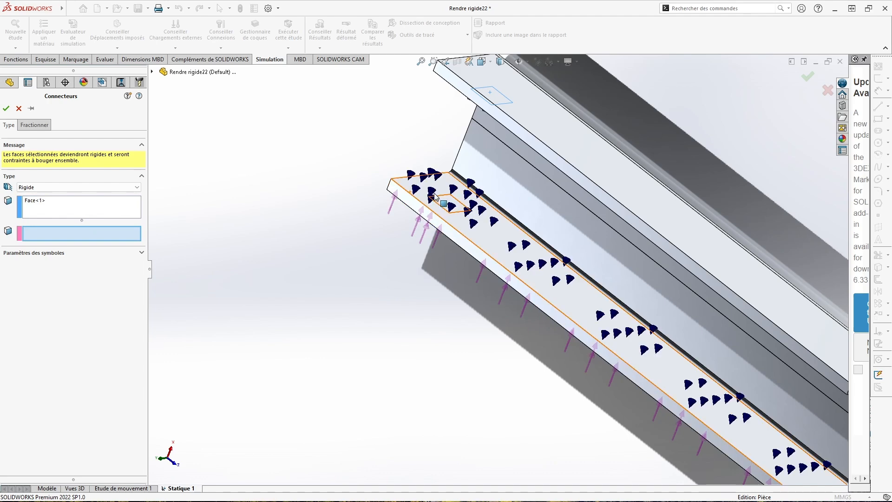
left_click(447, 201)
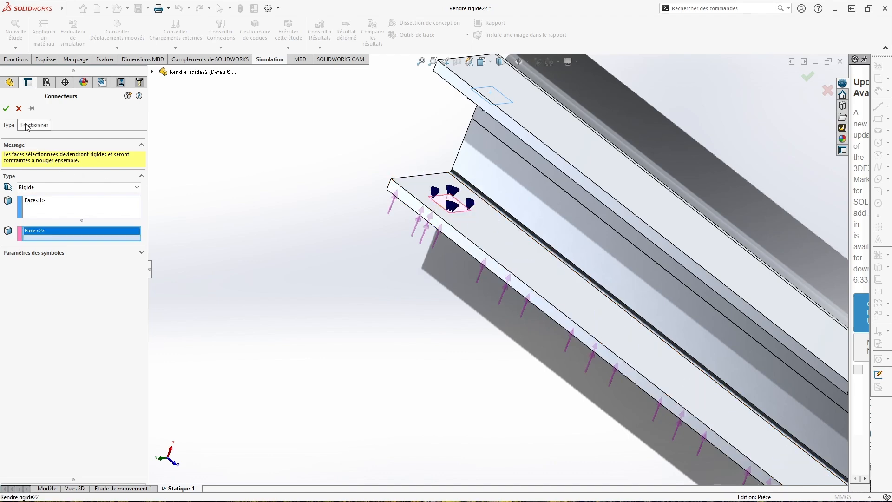
left_click(7, 110)
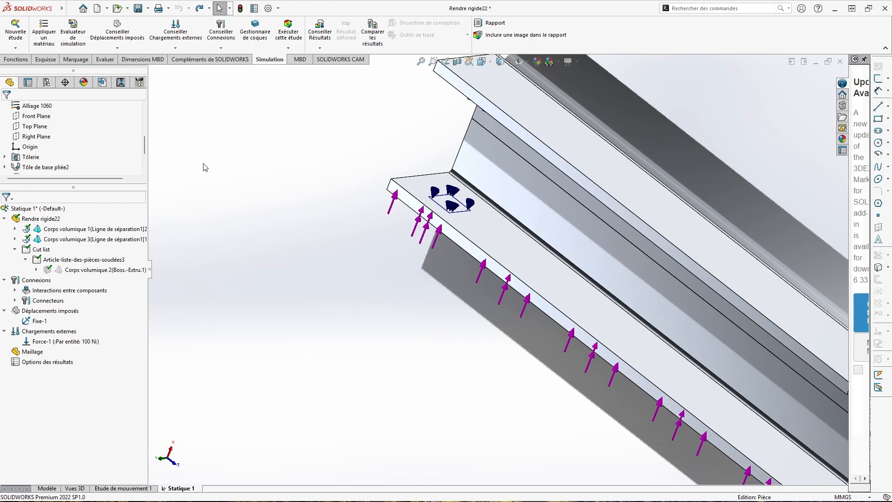
Run the static study and view the von Mises stress plot on the deformed U-profile from its open end.
left_click(288, 35)
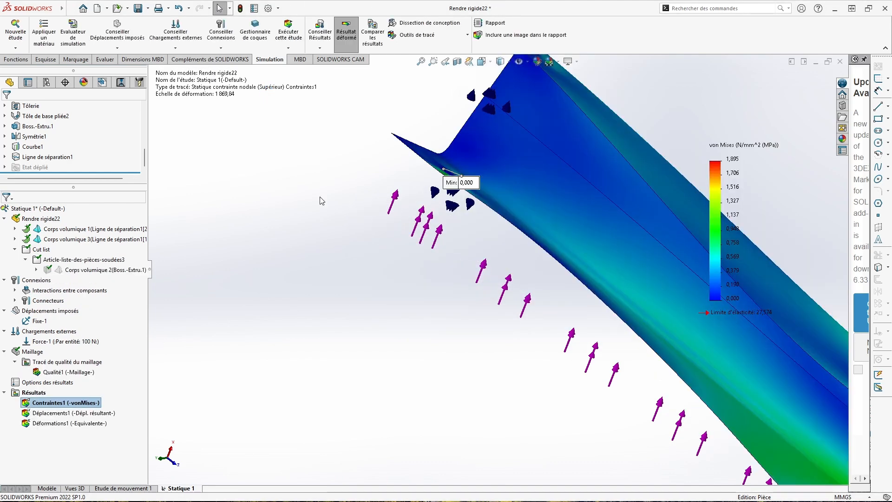
middle_click_drag(345, 171, 499, 177)
middle_click_drag(520, 288, 495, 283)
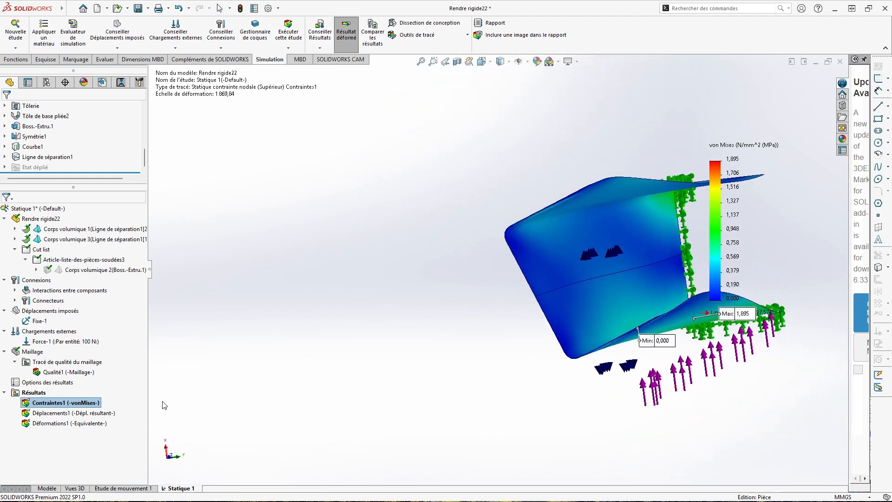
Animate the von Mises stress plot Contraintes1 to review the profile's deformation, and close the animation.
right_click(39, 408)
left_click(106, 256)
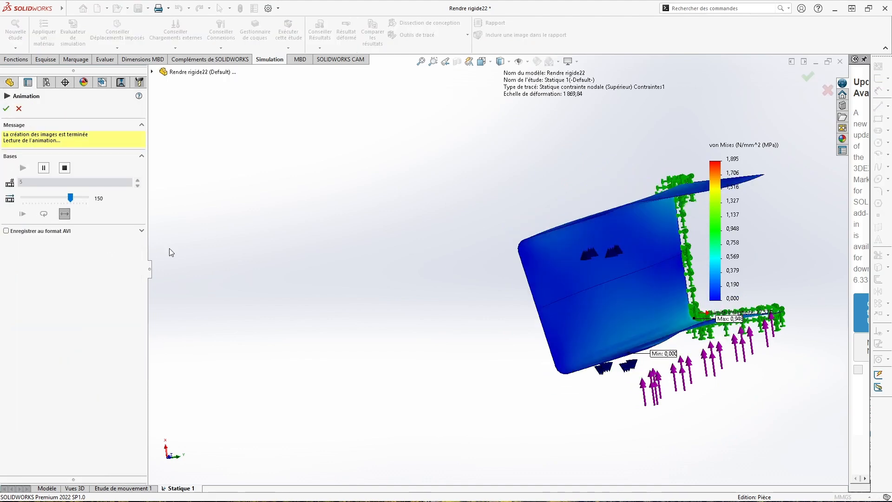
left_click(19, 108)
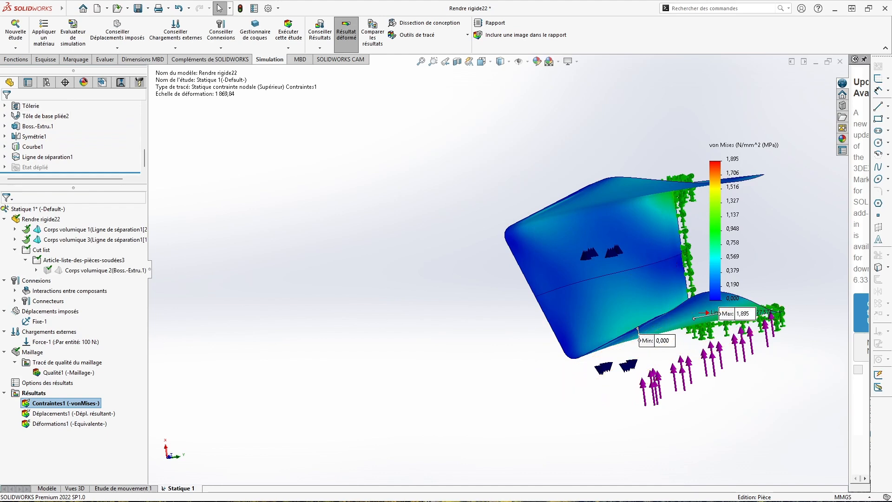